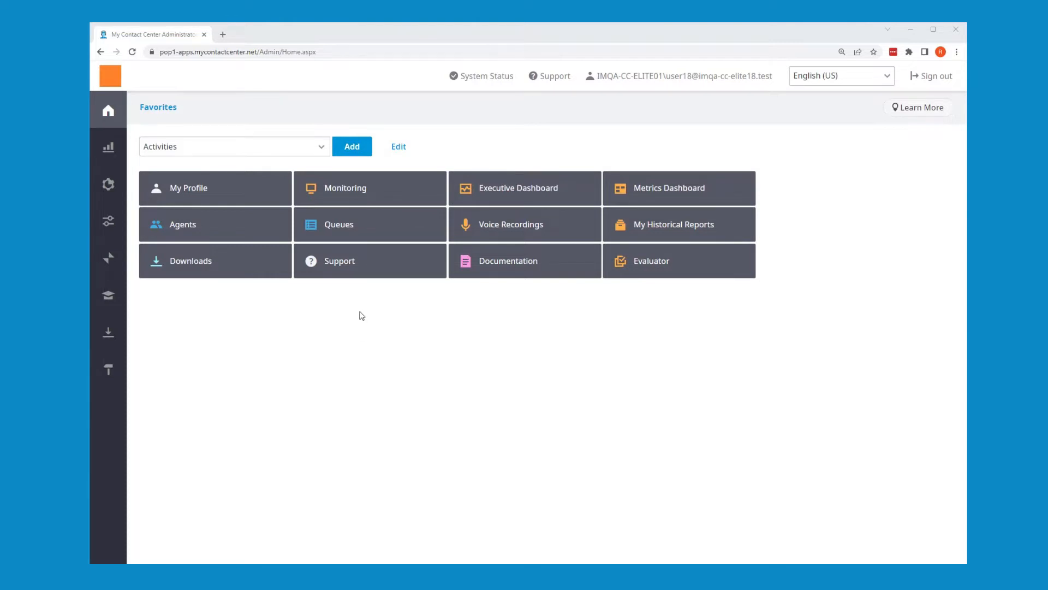
Enable call recording transcriptions and voice mail transcriptions in the options of the Q2 Summer voice queue and save them
click(367, 234)
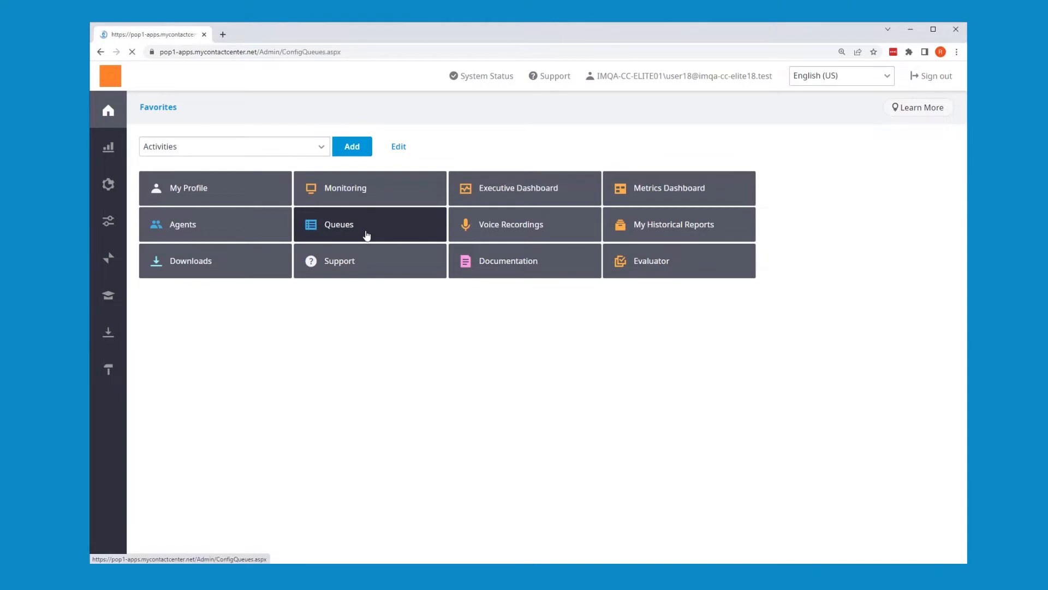
scroll(520, 391, down, 15)
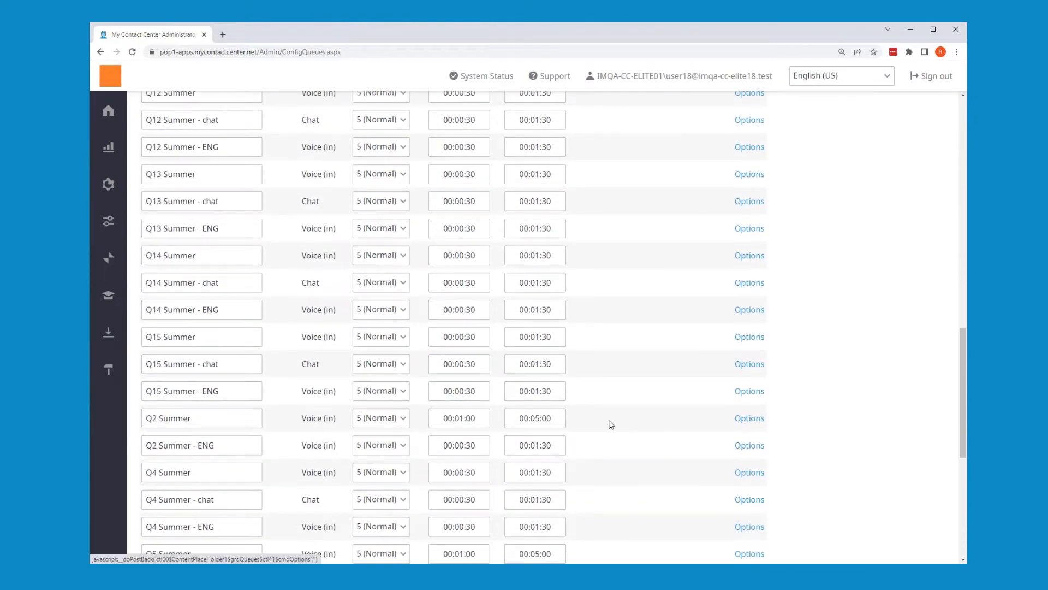
click(739, 421)
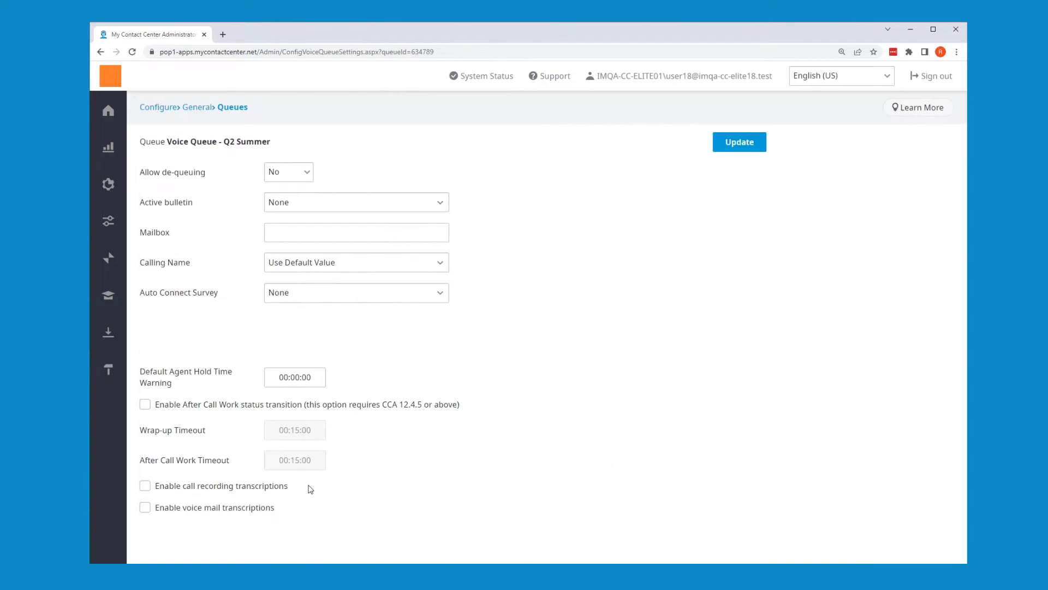
click(145, 486)
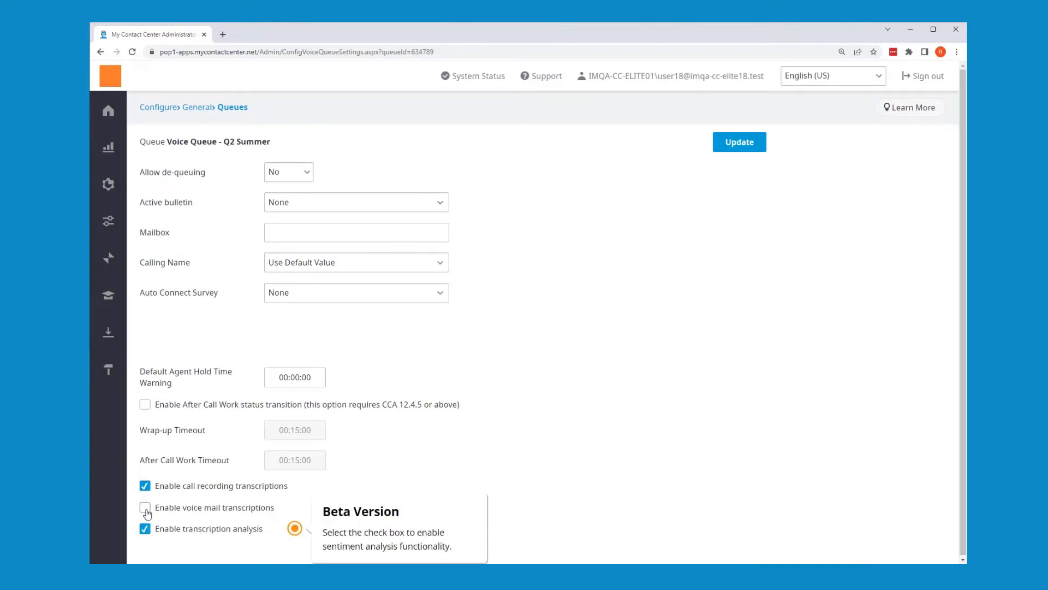
click(145, 510)
click(727, 147)
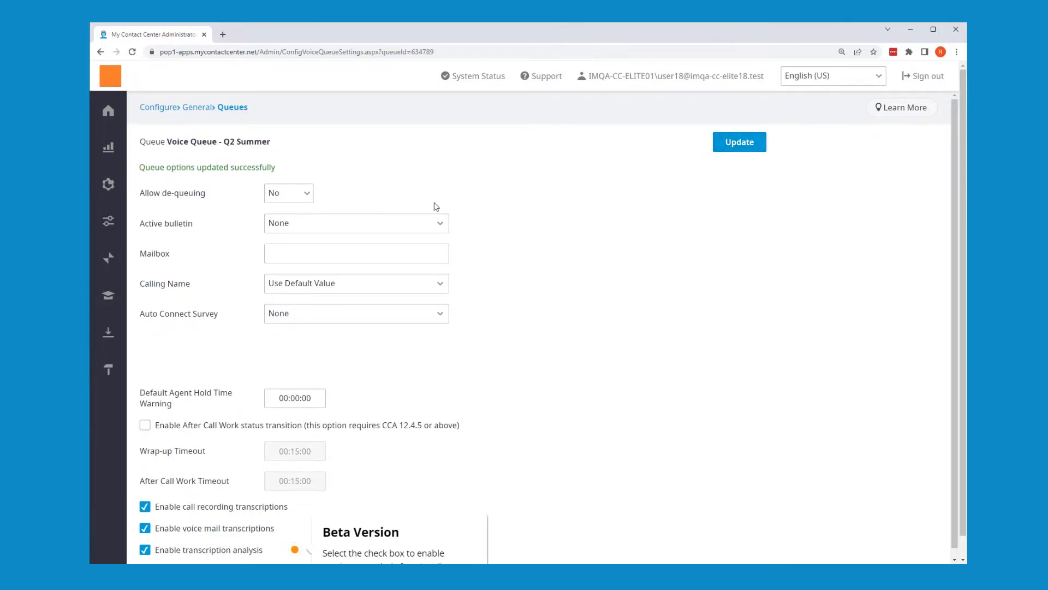
Open the voice recordings search form and go to its transcription and sentiment criteria
click(115, 154)
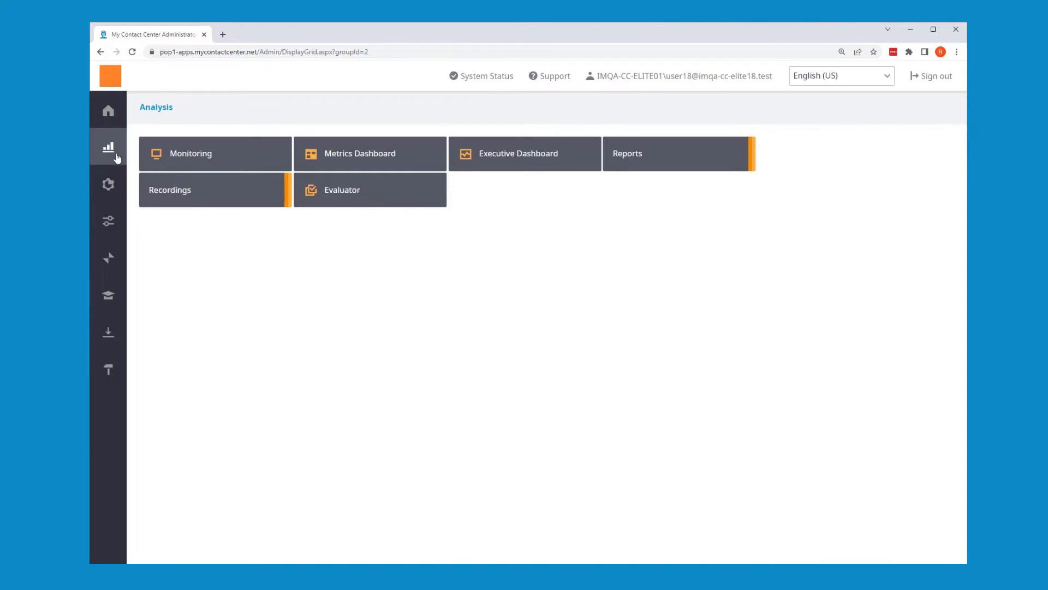
click(174, 193)
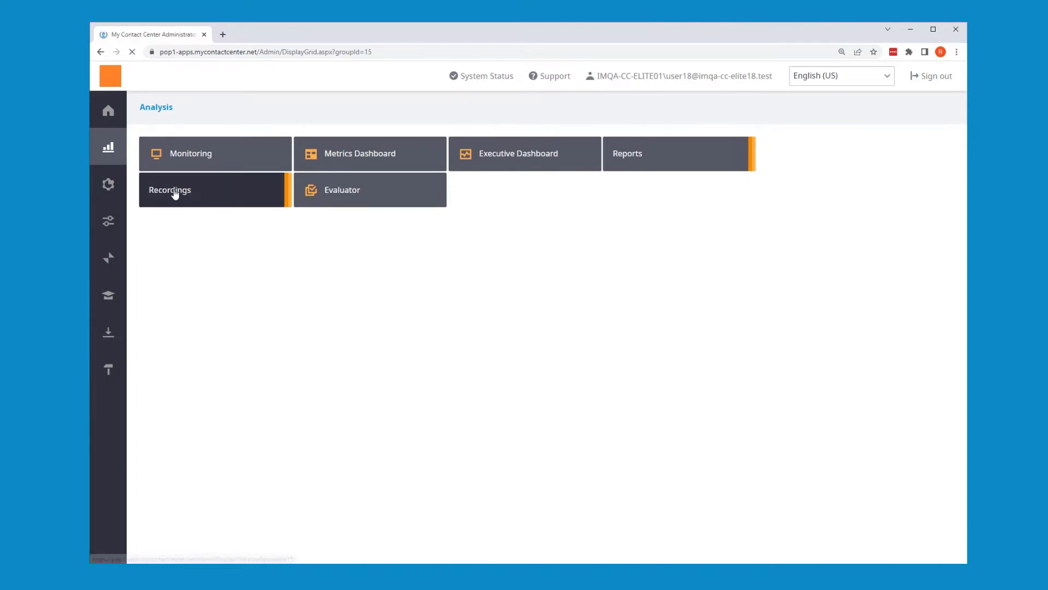
click(186, 165)
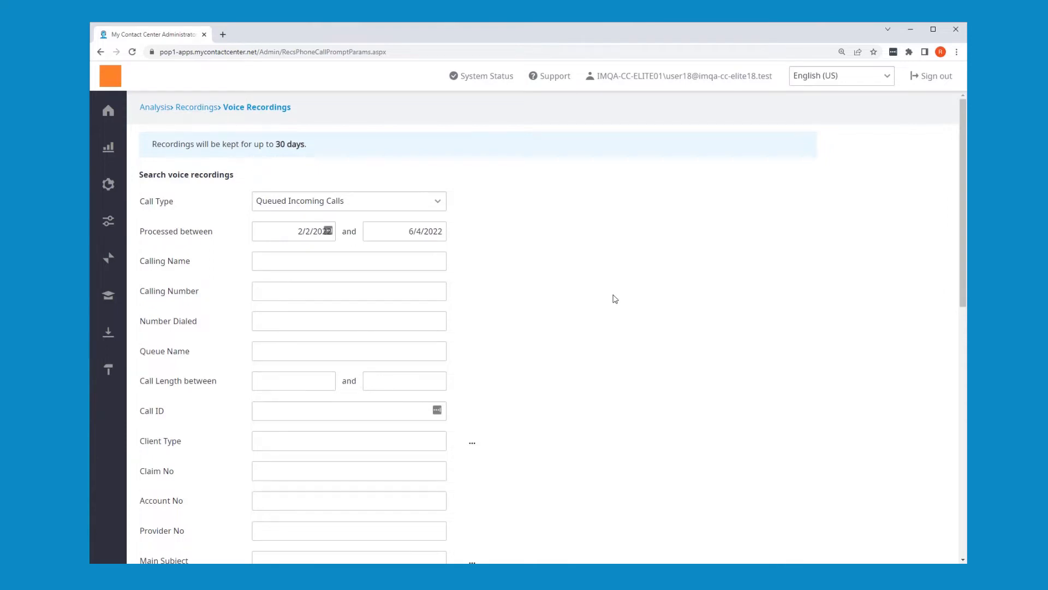
scroll(467, 297, down, 1)
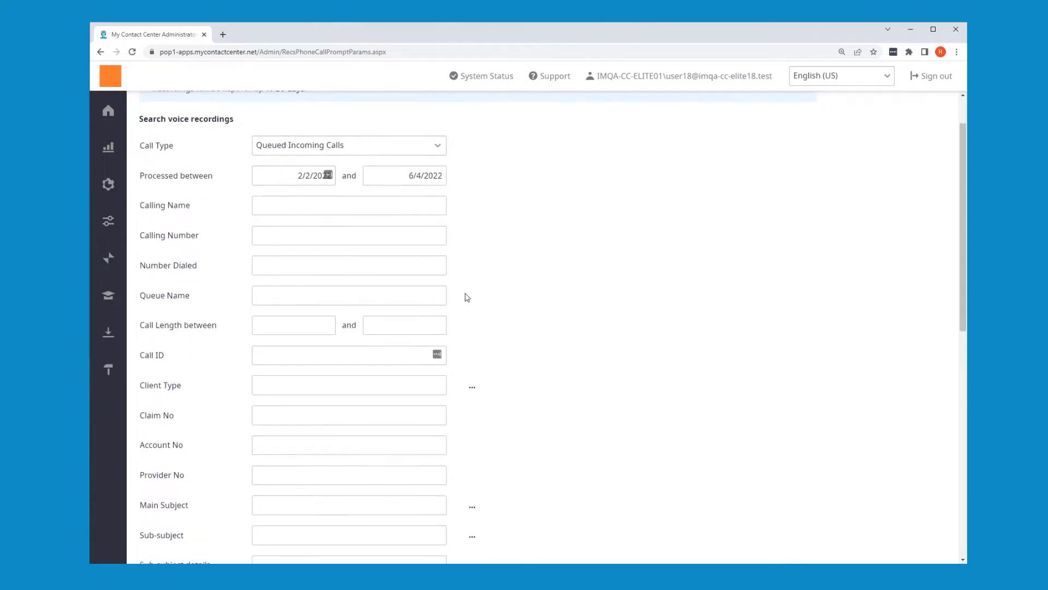
scroll(467, 297, down, 4)
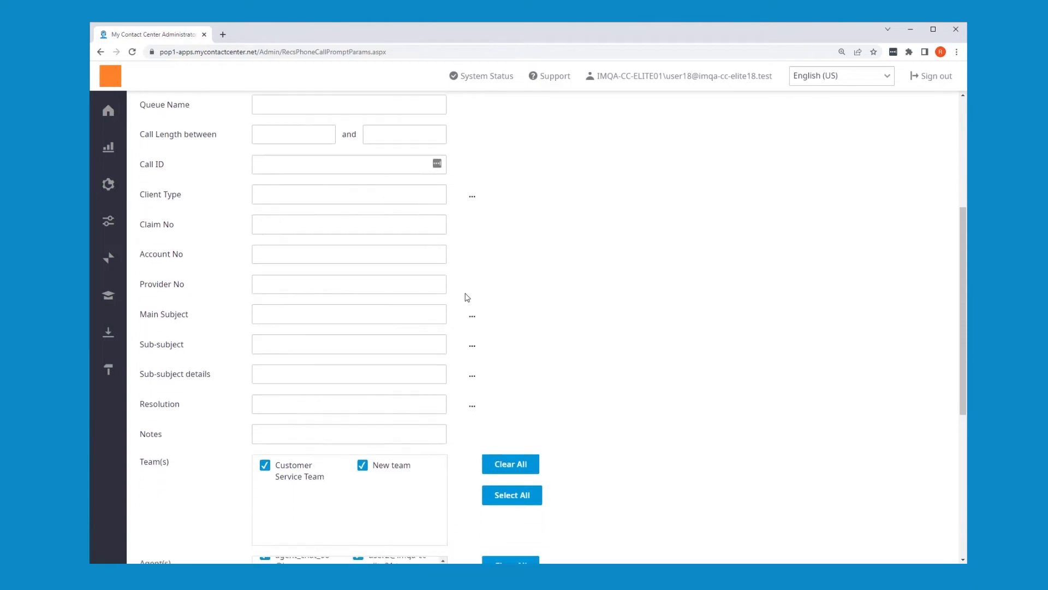
scroll(468, 297, down, 5)
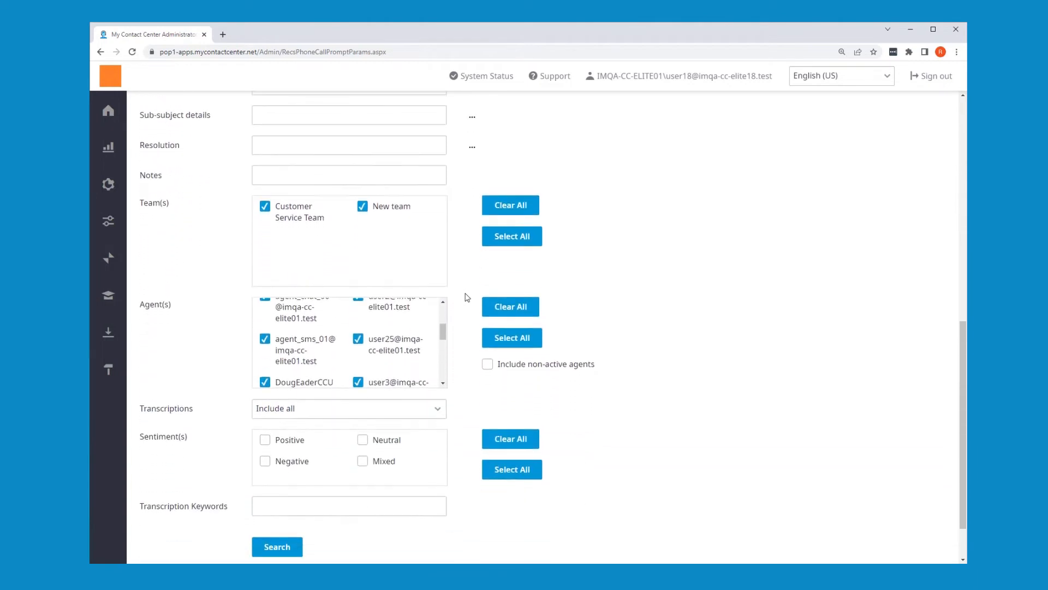
scroll(467, 297, down, 1)
Try out the transcription choices and the all, Positive and Neutral sentiment filters, and clear every sentiment again
click(437, 348)
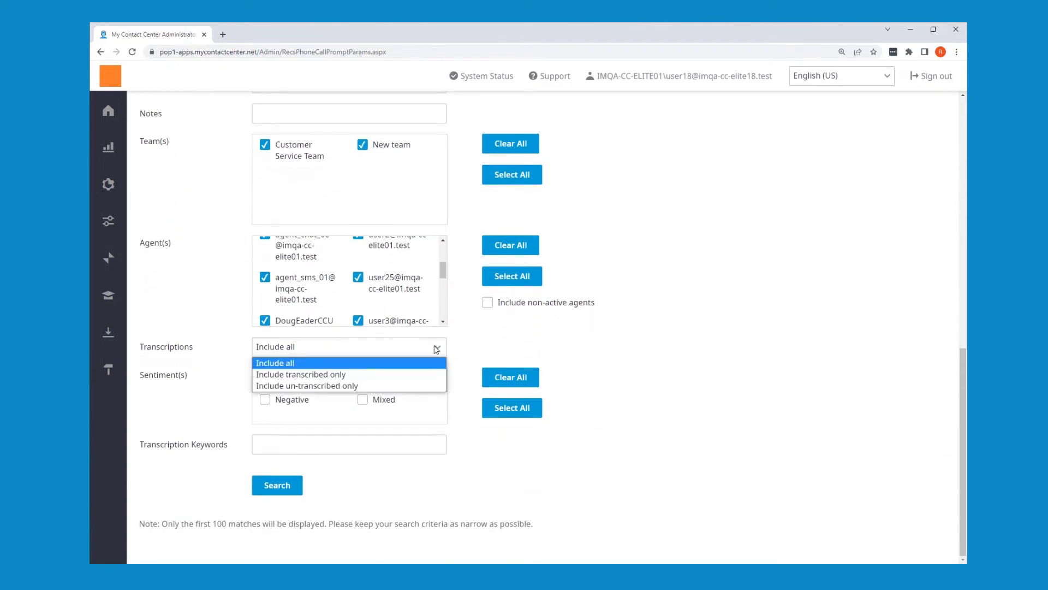
click(437, 347)
click(511, 407)
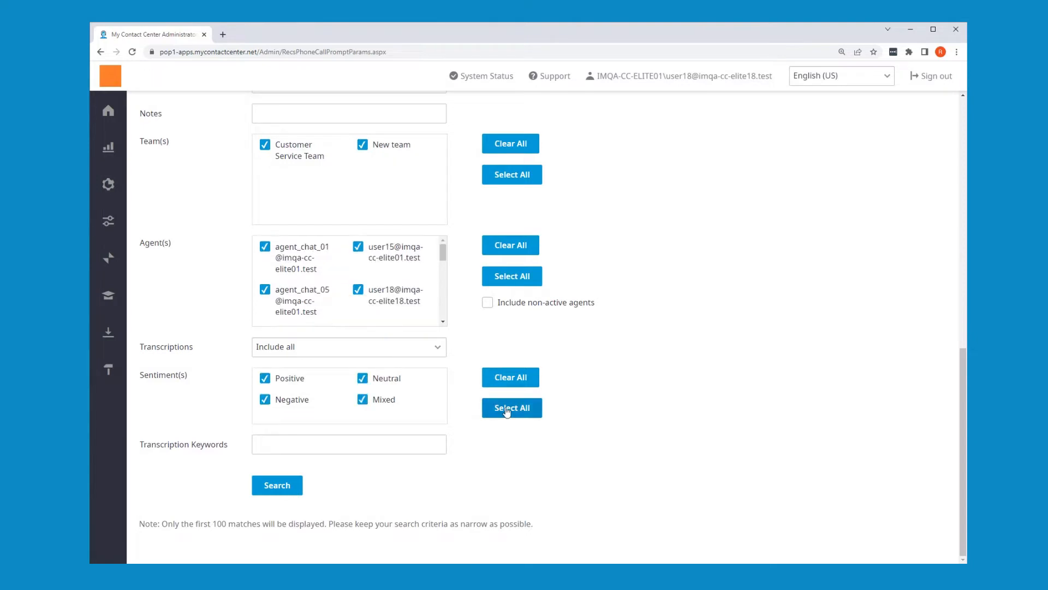
click(509, 384)
click(265, 378)
click(362, 378)
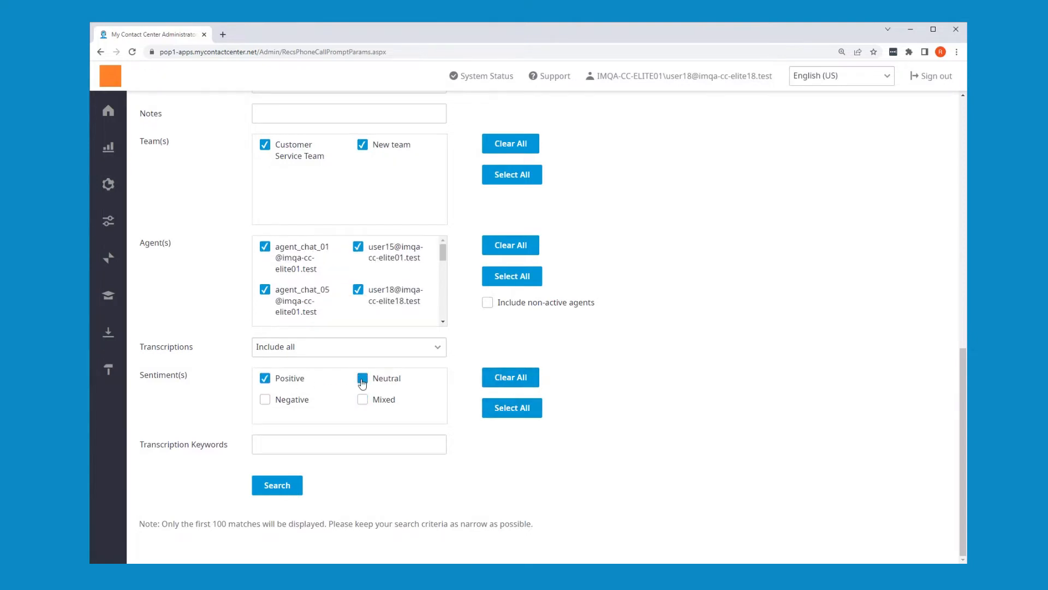
click(510, 377)
Search the voice recordings for the transcription keyword "broken" and look over the results
click(362, 446)
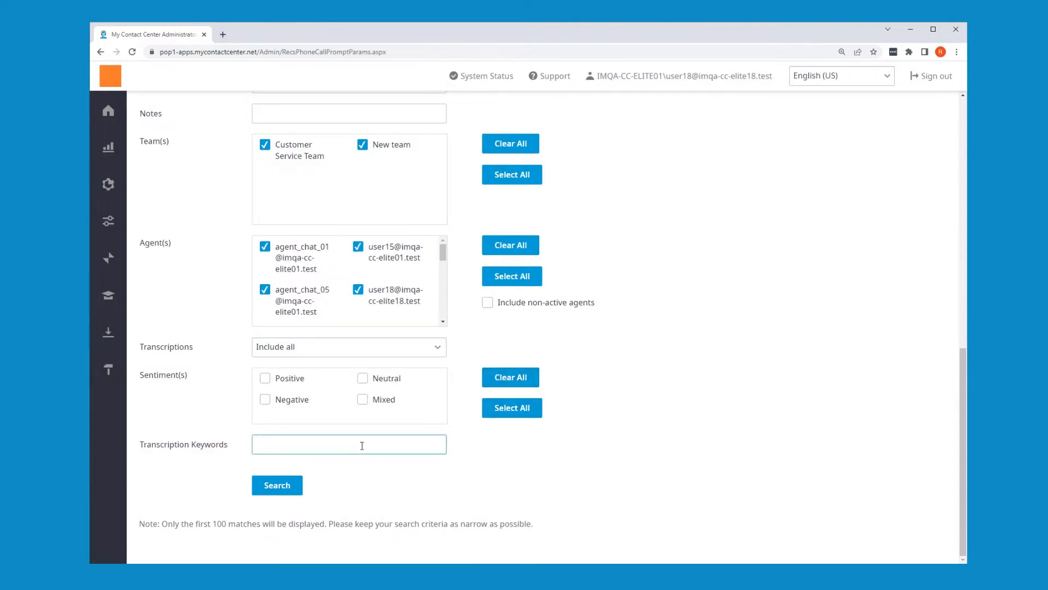
text(broken)
click(298, 487)
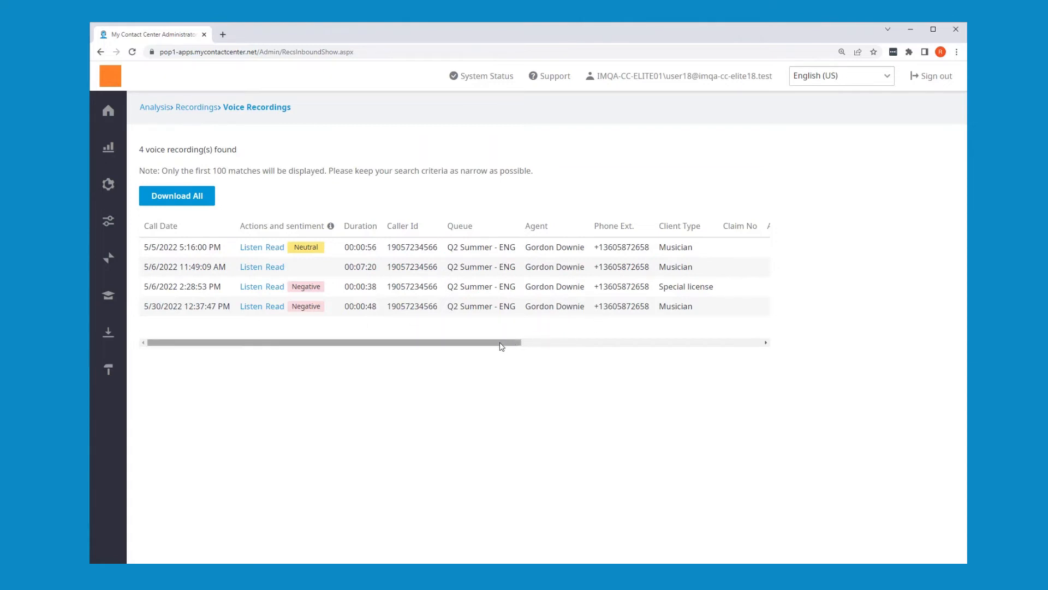
drag(501, 344, 436, 331)
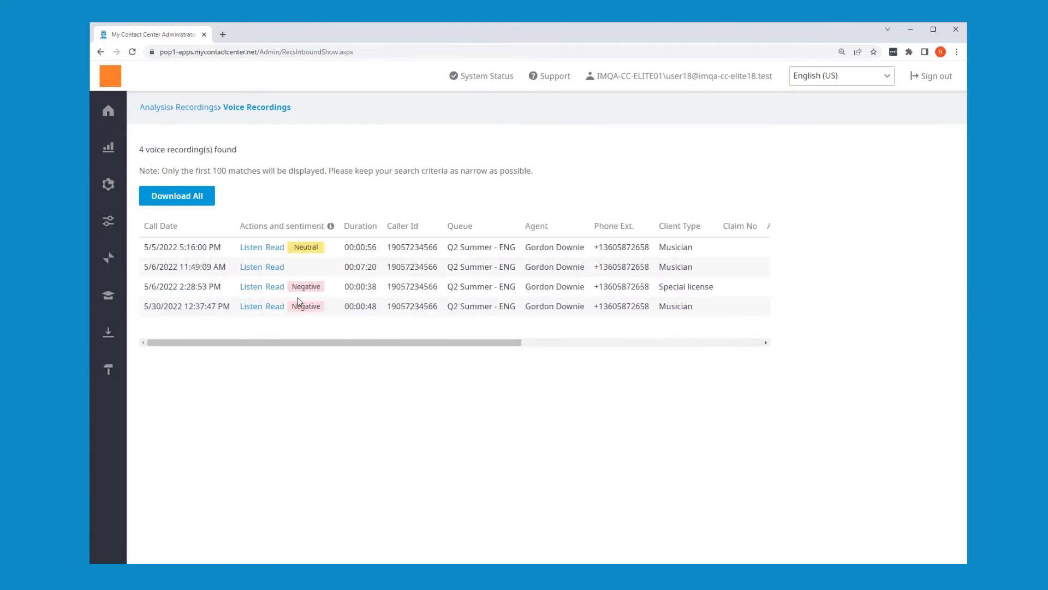
Read the transcript of the 5/30/2022 12:37:47 PM voice recording and close the text file
click(278, 308)
click(155, 550)
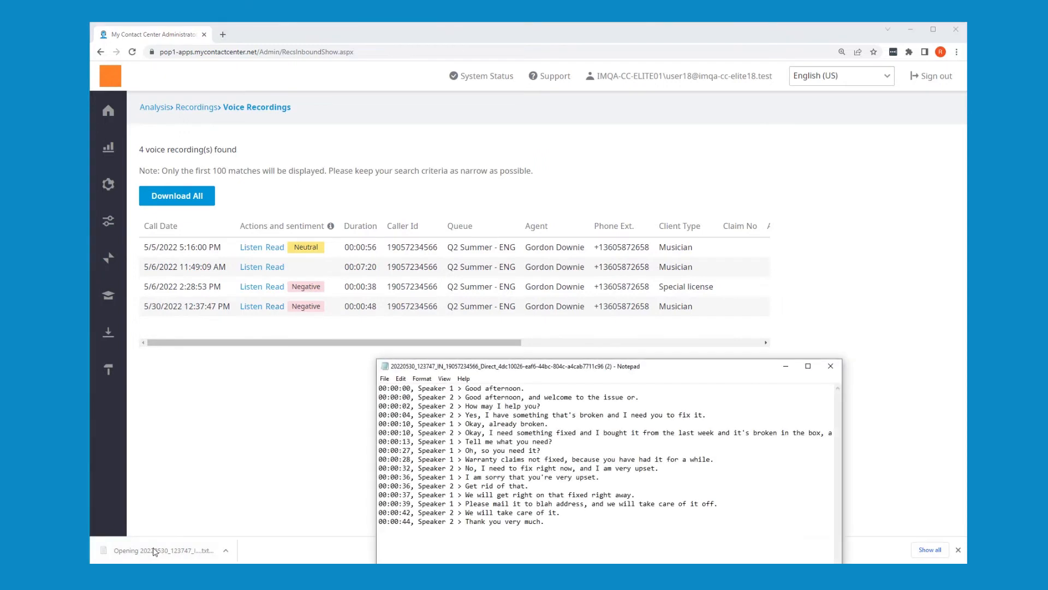
click(831, 366)
Listen to the audio of the 5/30/2022 12:37:47 PM voice recording and close the player
click(256, 306)
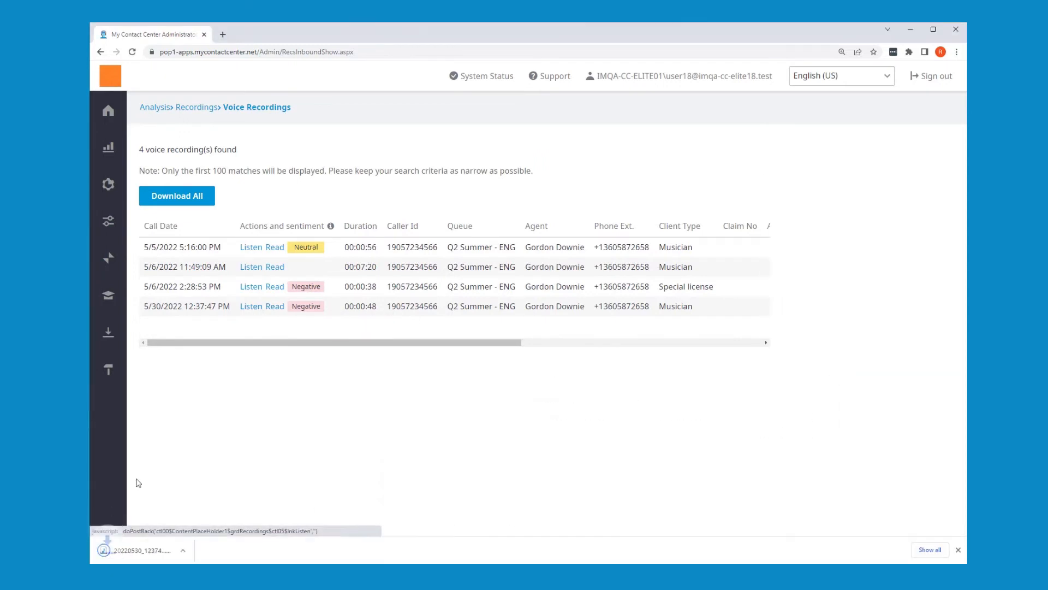
click(136, 543)
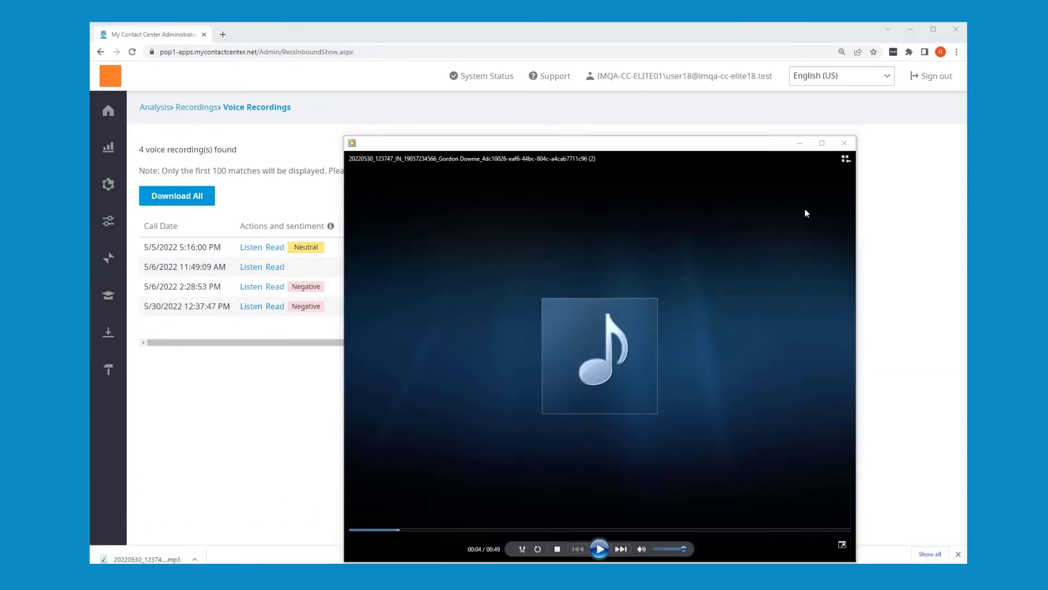
click(848, 144)
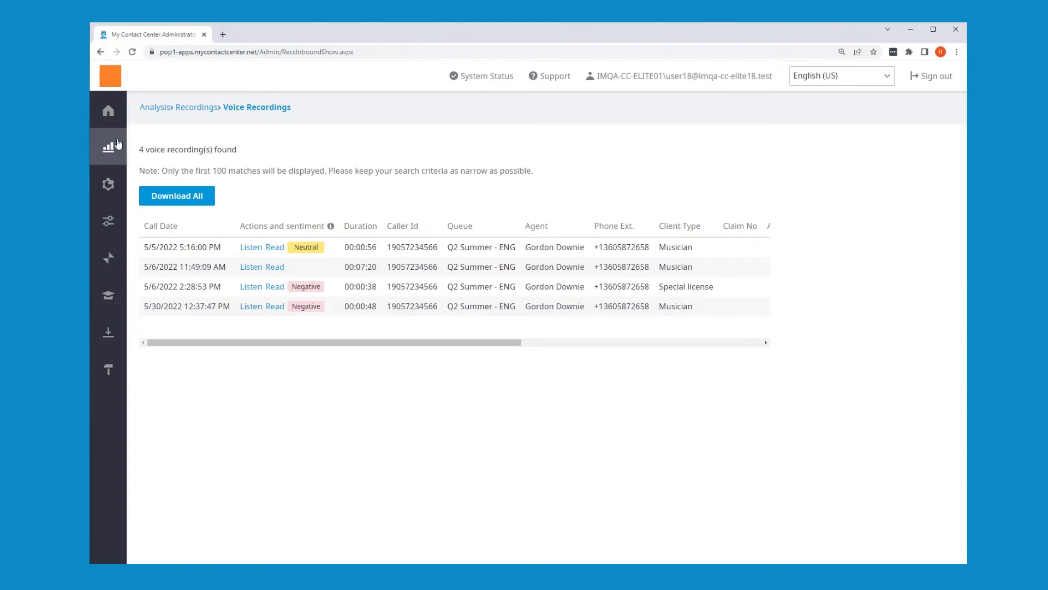
Open the automation rules in Evaluator and start editing the Broken Instruments Interactions Evaluations rule
click(109, 155)
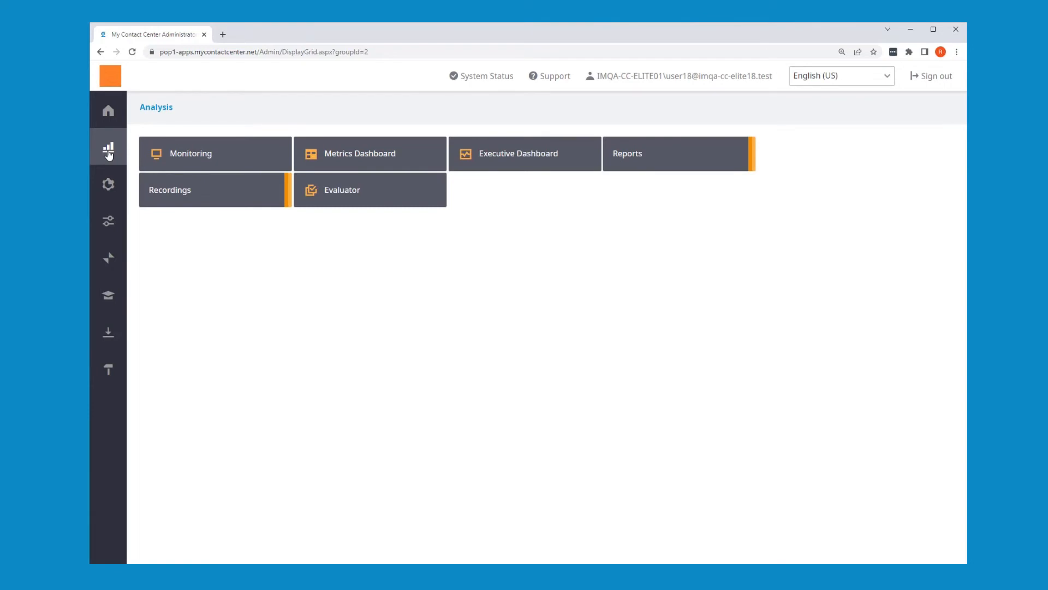
click(330, 193)
click(115, 223)
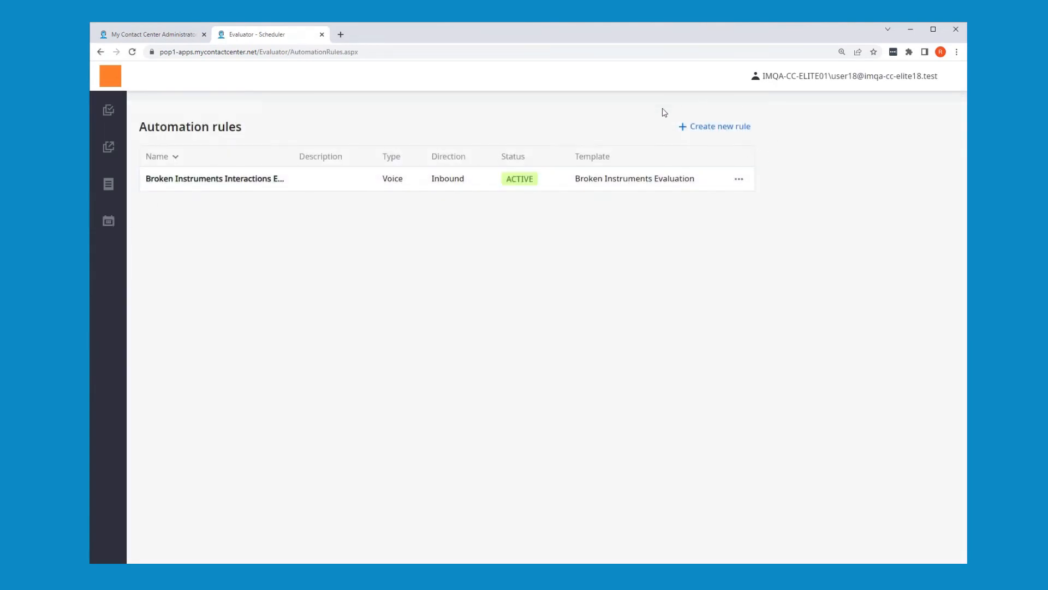
click(740, 181)
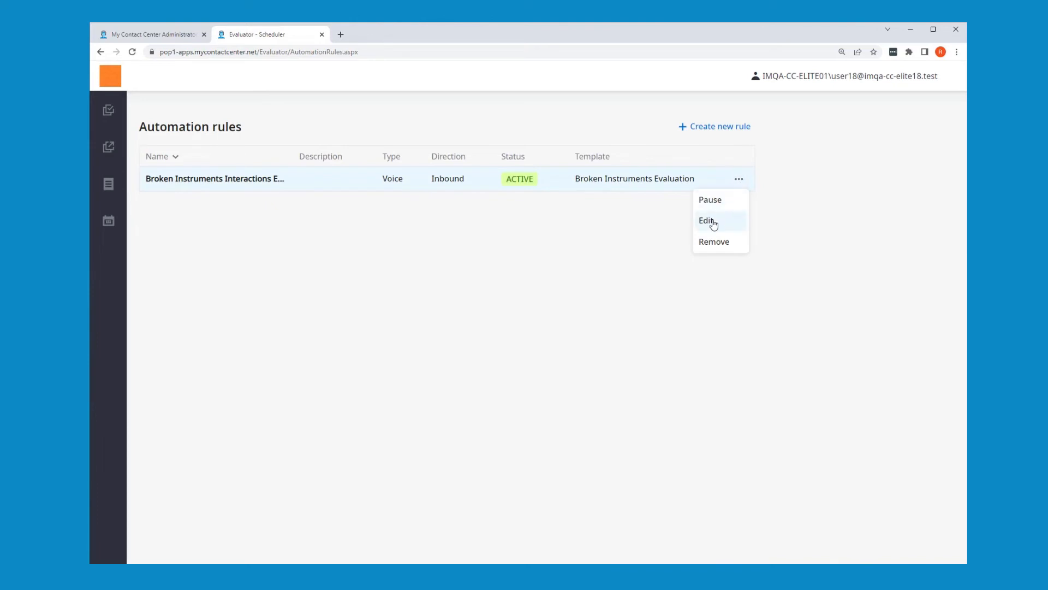
click(712, 222)
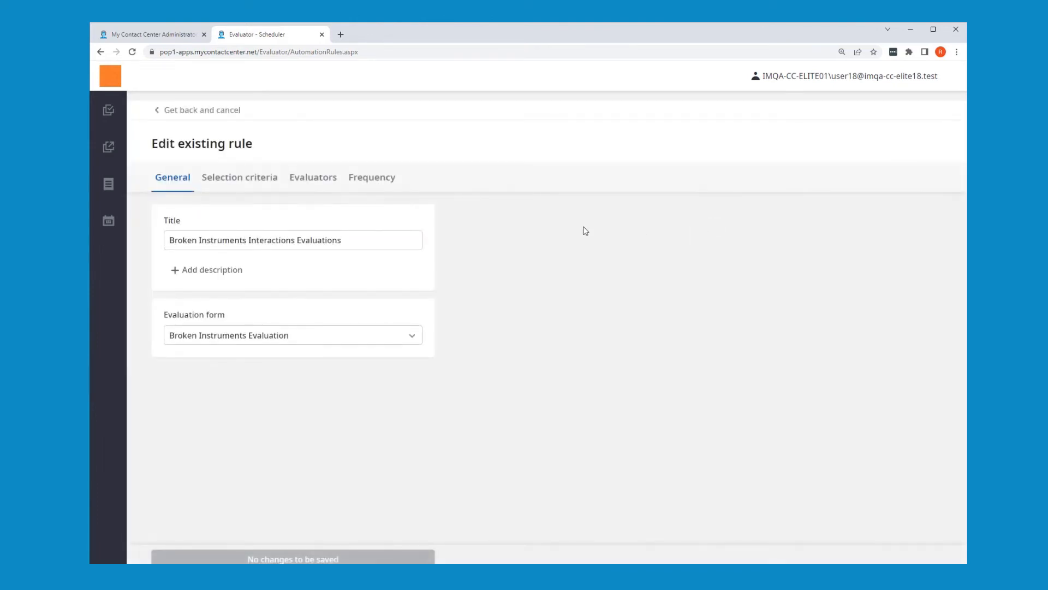
Try looking for recordings by specific agents in the rule's selection criteria, and switch back to Teams
click(258, 179)
scroll(469, 250, down, 1)
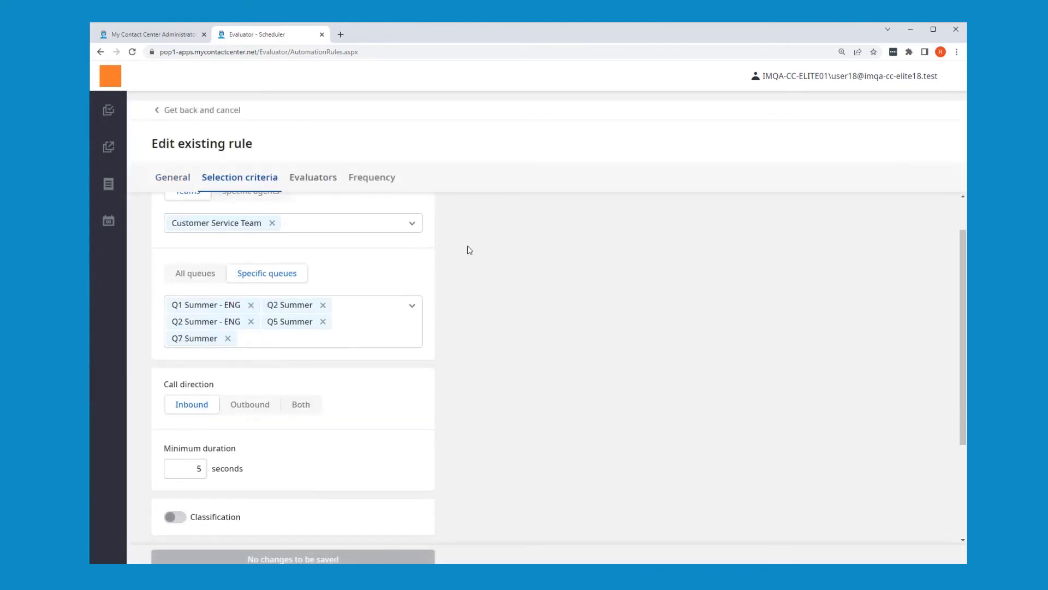
scroll(267, 229, up, 1)
click(265, 242)
click(410, 273)
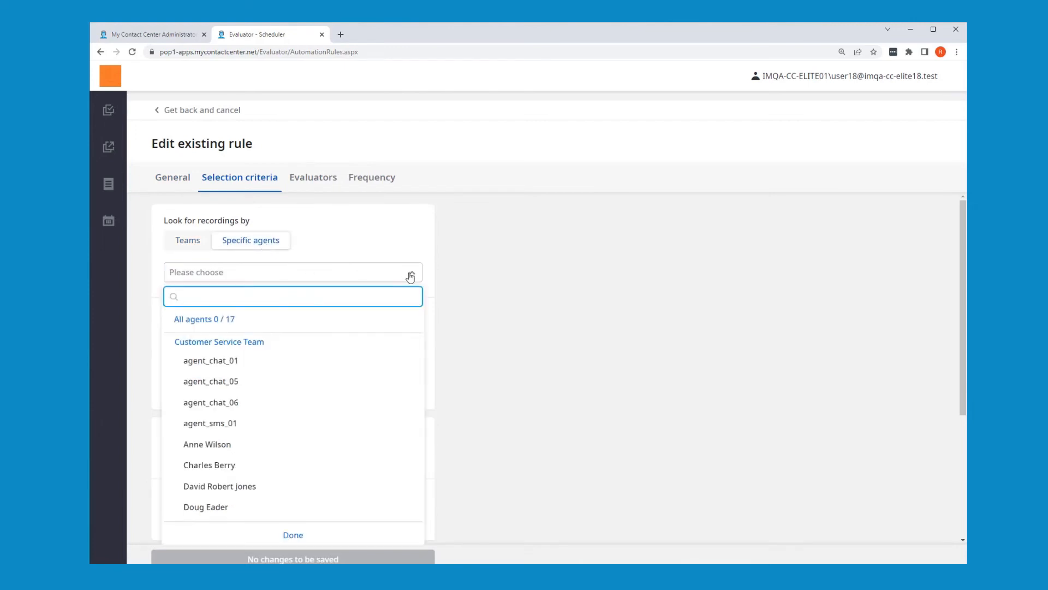
click(187, 243)
Try the Outbound call direction in the selection criteria and return it to Inbound
scroll(159, 288, down, 1)
scroll(402, 334, down, 2)
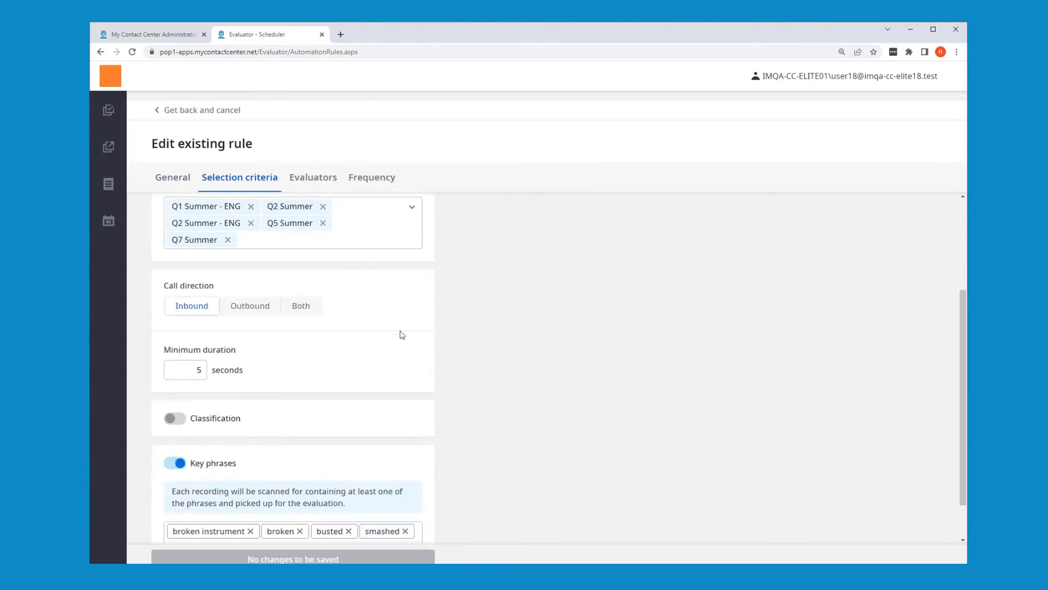
click(260, 306)
click(208, 307)
Turn on the Classification criteria to examine their subject and resolution fields, and turn them off again
scroll(181, 349, down, 1)
click(175, 368)
scroll(436, 364, down, 1)
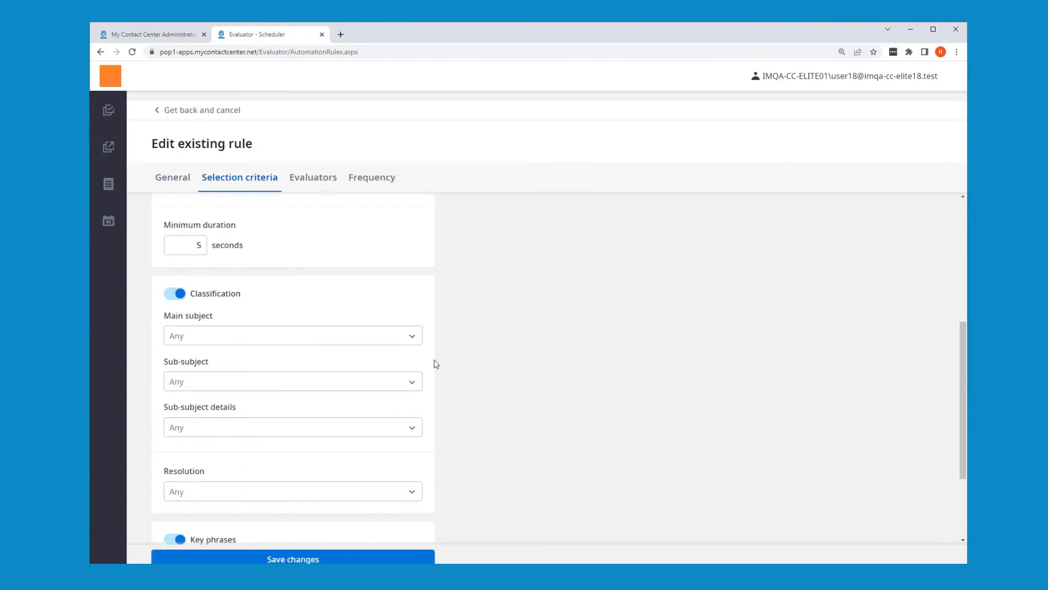
click(175, 269)
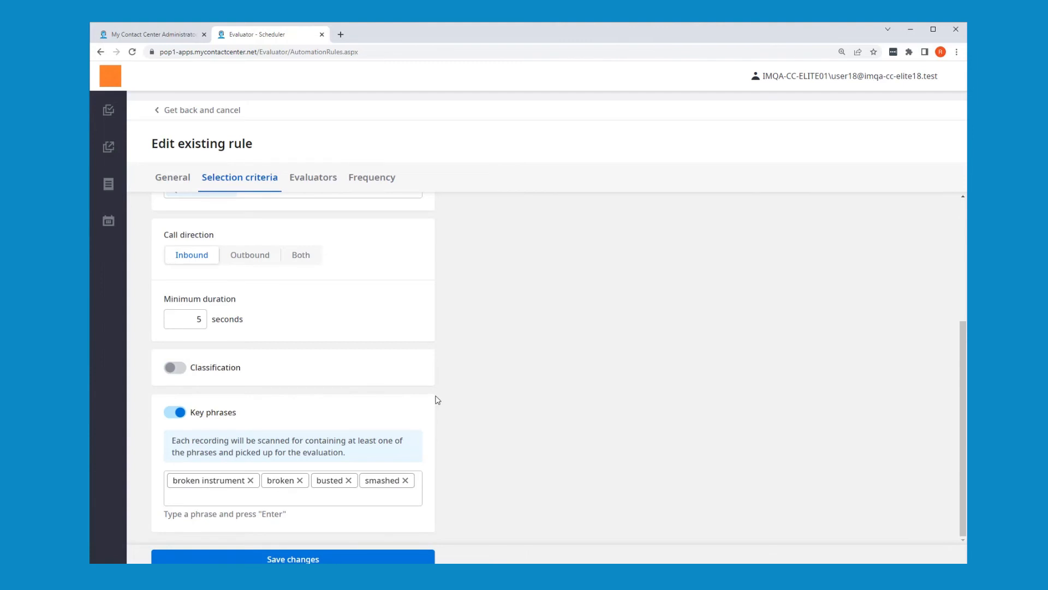
scroll(437, 400, up, 5)
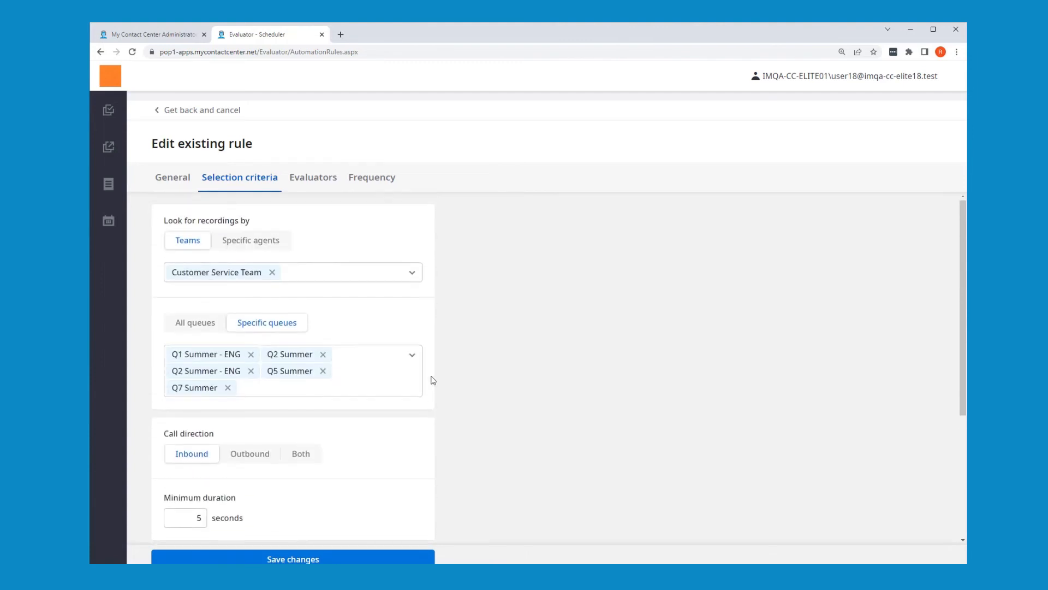
Examine the evaluators assigned to the rule and the list of available evaluators
click(319, 178)
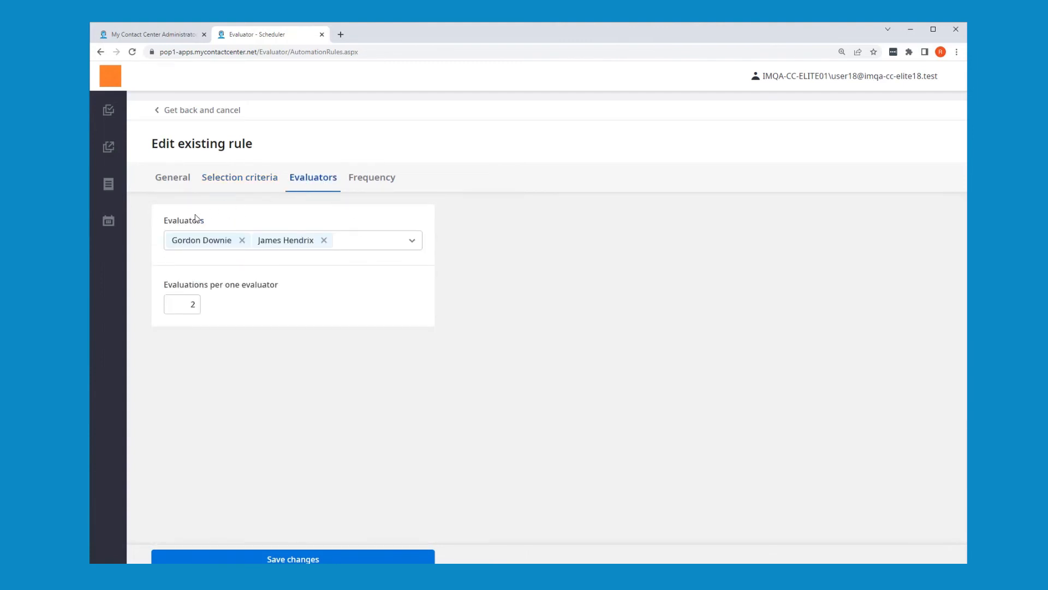
click(415, 242)
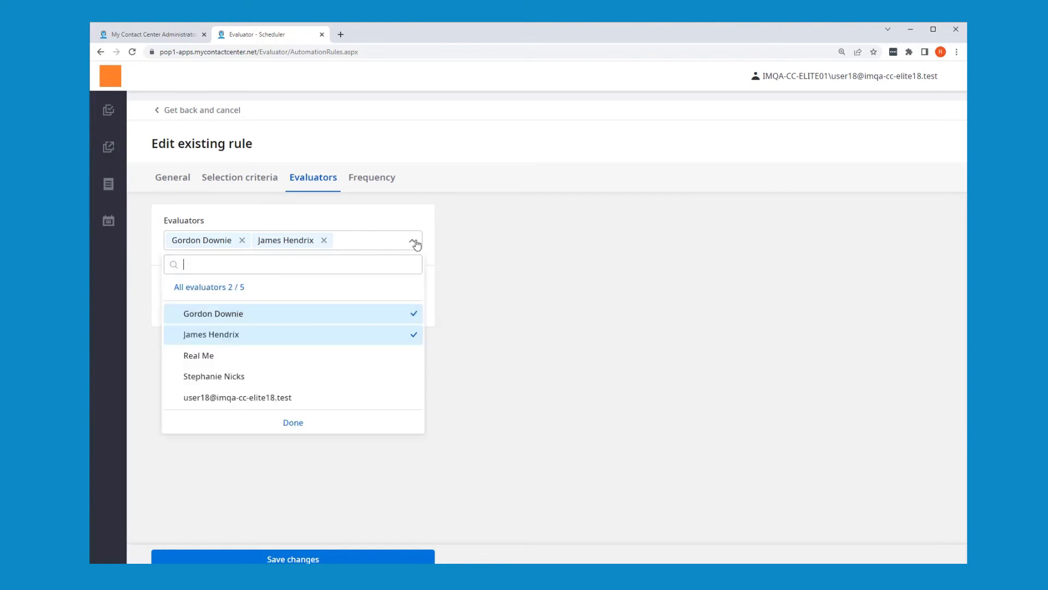
click(415, 242)
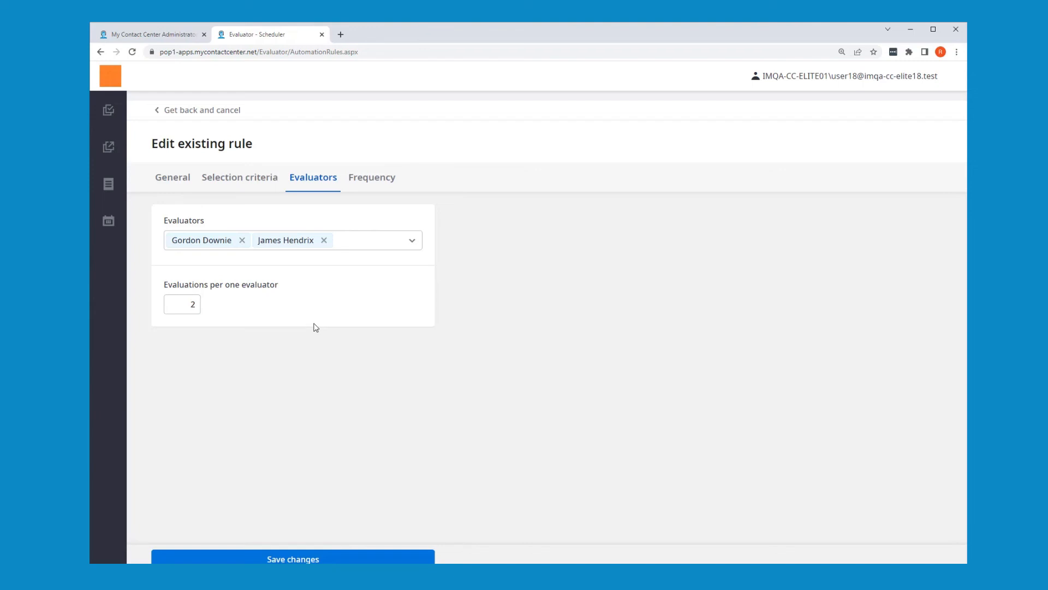
Try the Weekly, Monthly and Once run frequencies for the rule and return it to Daily
click(375, 182)
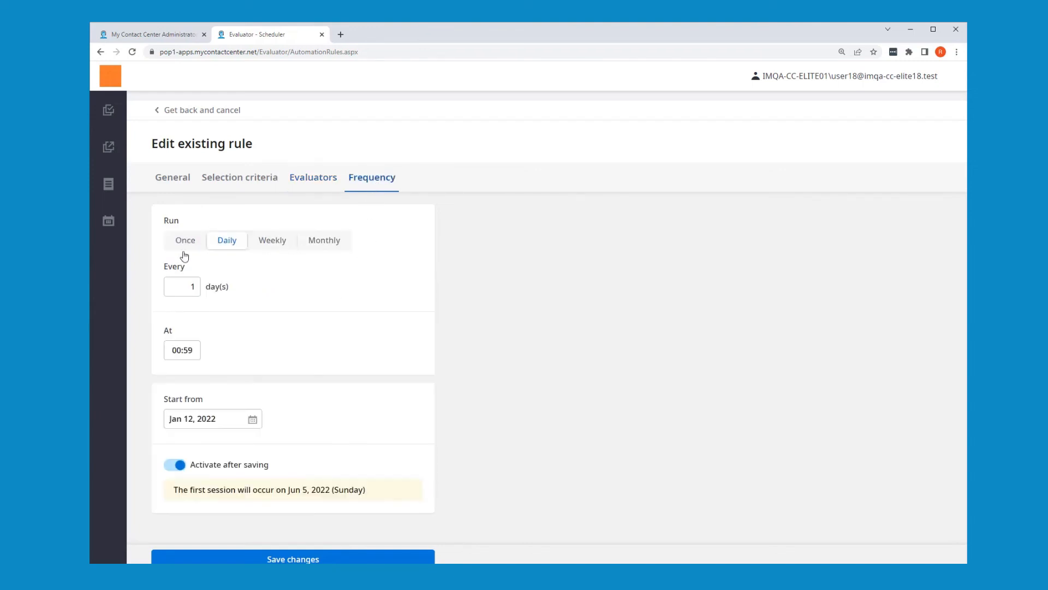
click(271, 245)
click(329, 245)
click(194, 243)
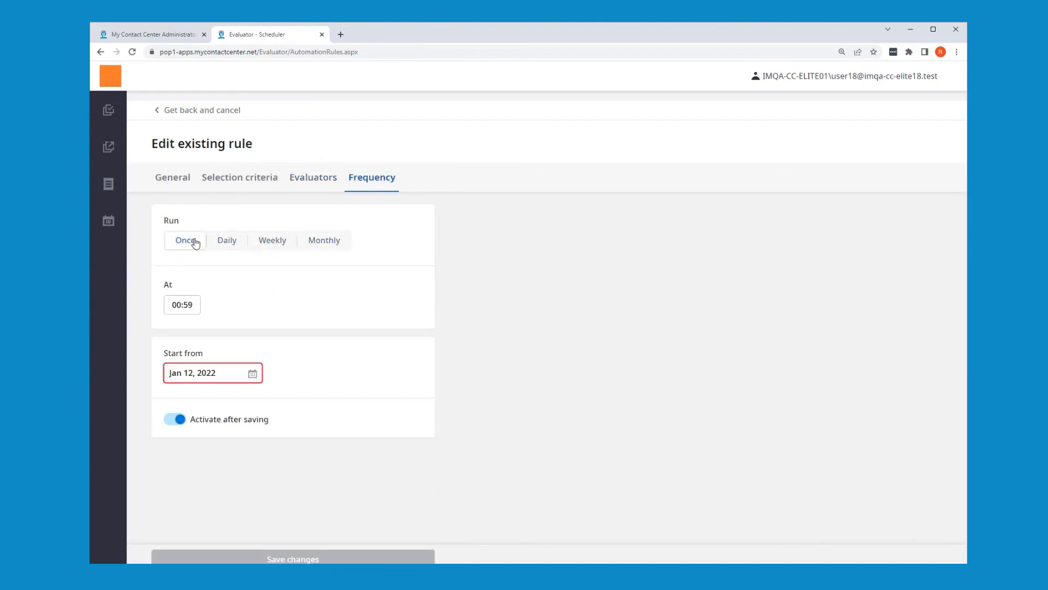
click(226, 241)
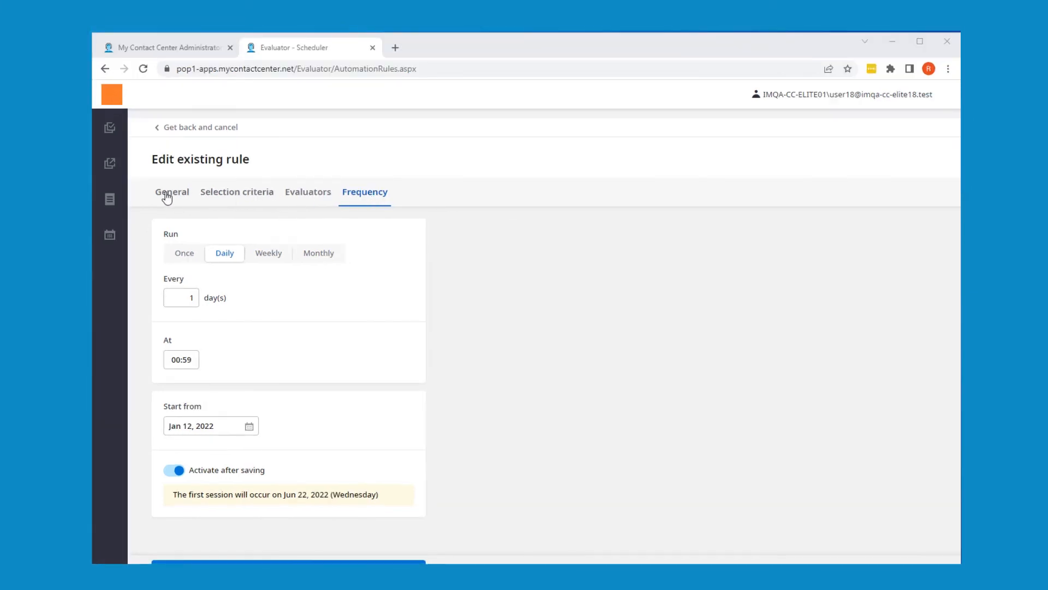
Go back to the rule's general settings and open the list of evaluations
click(167, 195)
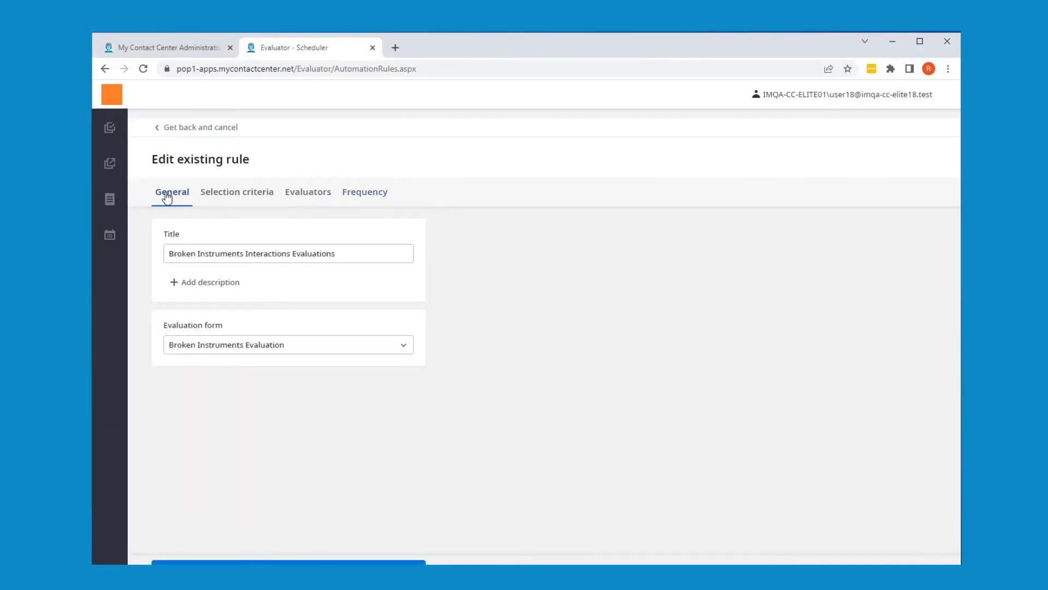
click(112, 135)
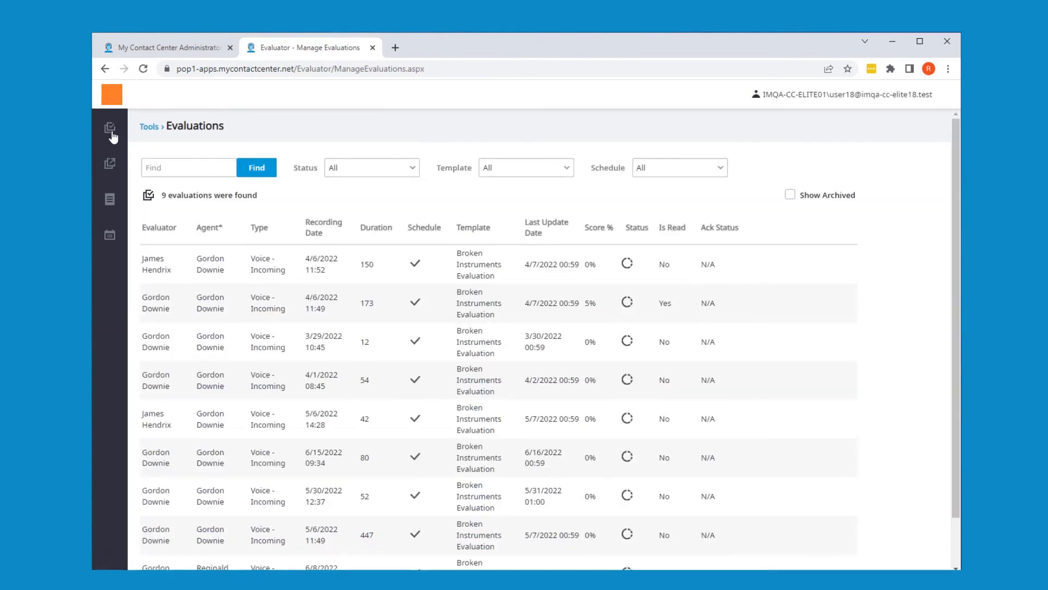